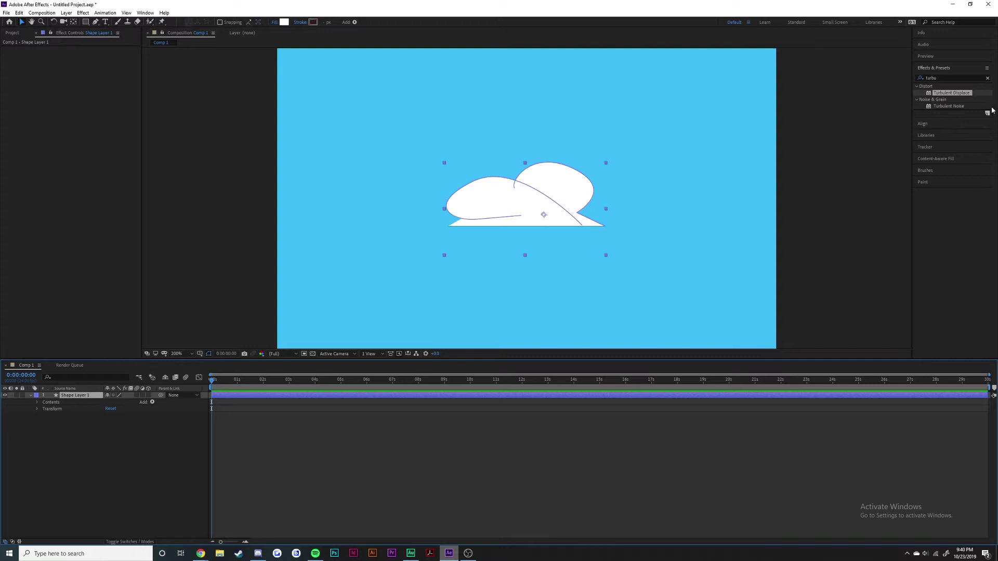
Apply Turbulent Displace from Effects & Presets to Shape Layer 1, the white cloud
left_click_drag(951, 93, 513, 206)
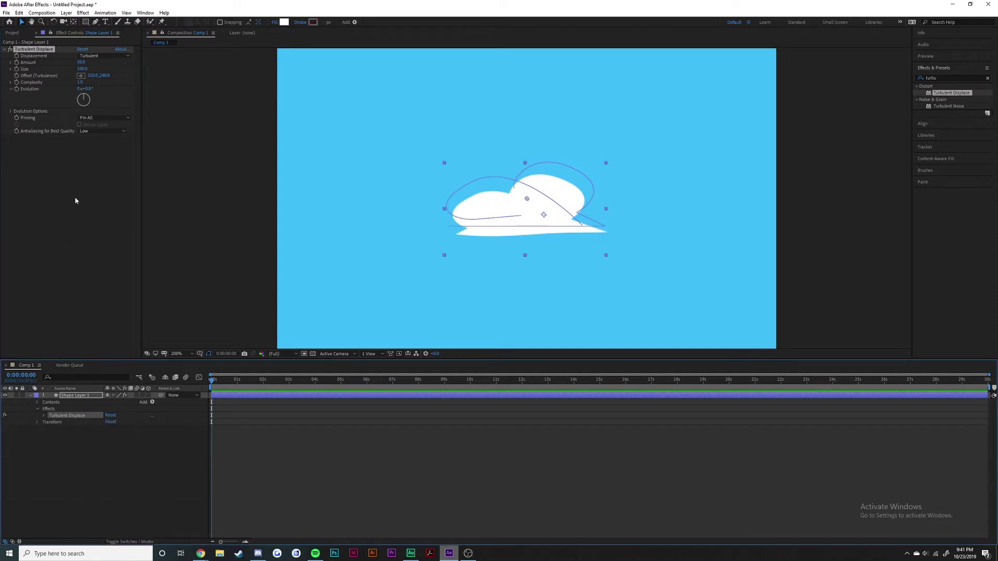
Expand Turbulent Displace and start Amount, Size and Complexity keyframes at 0:00:00
left_click(44, 416)
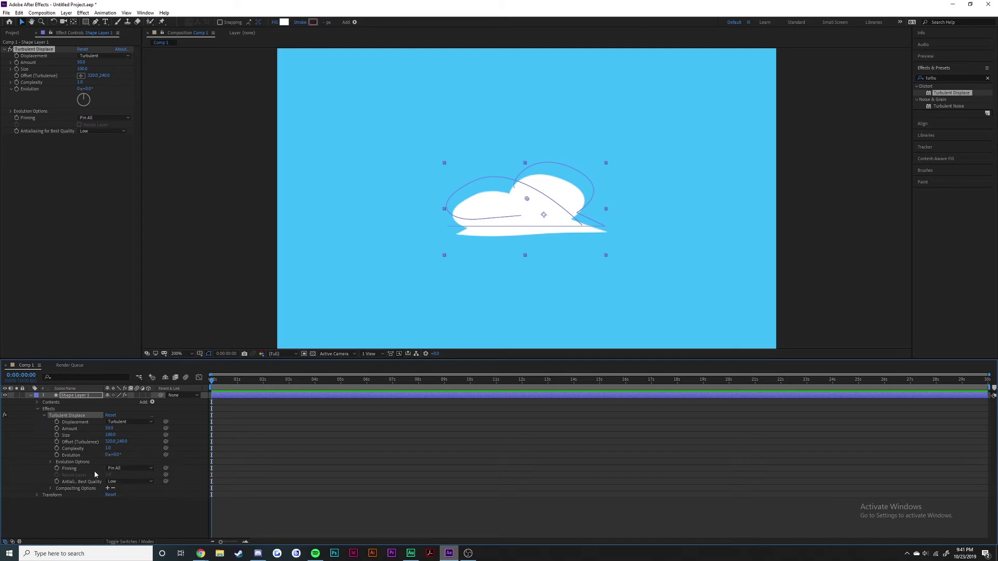
left_click(56, 429)
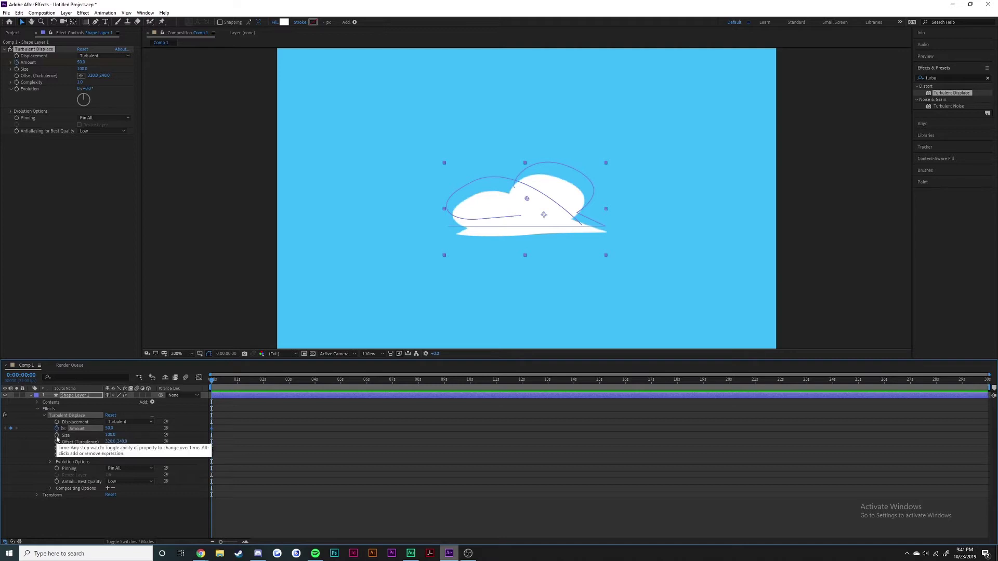
left_click(57, 435)
left_click(57, 449)
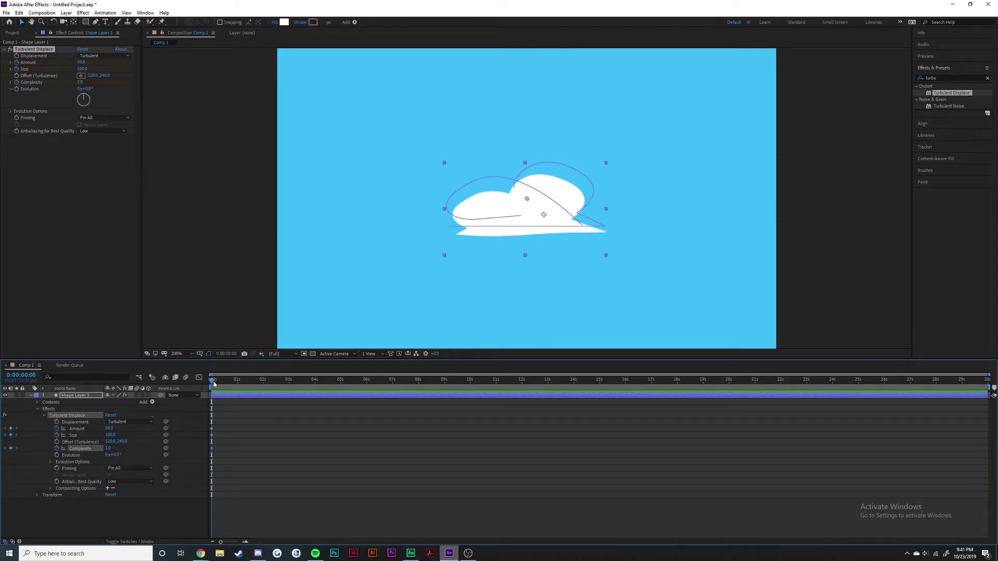
Add Amount, Size and Complexity keyframes at 0:00:03:11
left_click_drag(213, 383, 302, 389)
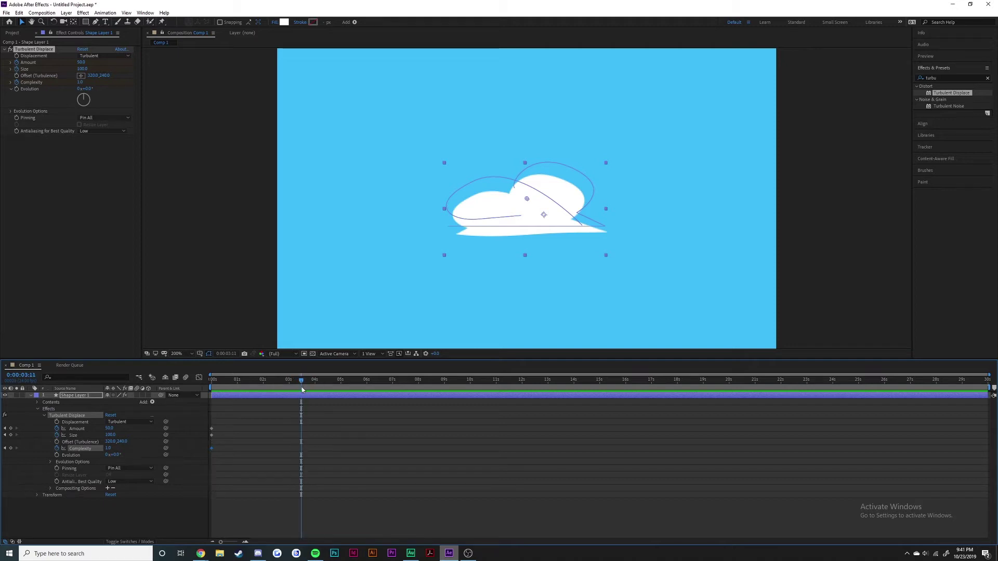
left_click(10, 428)
left_click(11, 435)
left_click(11, 448)
Lower Amount to -24.0 and reduce Size at the 0:00:03:11 keyframe
left_click(10, 435)
left_click_drag(110, 428, 88, 433)
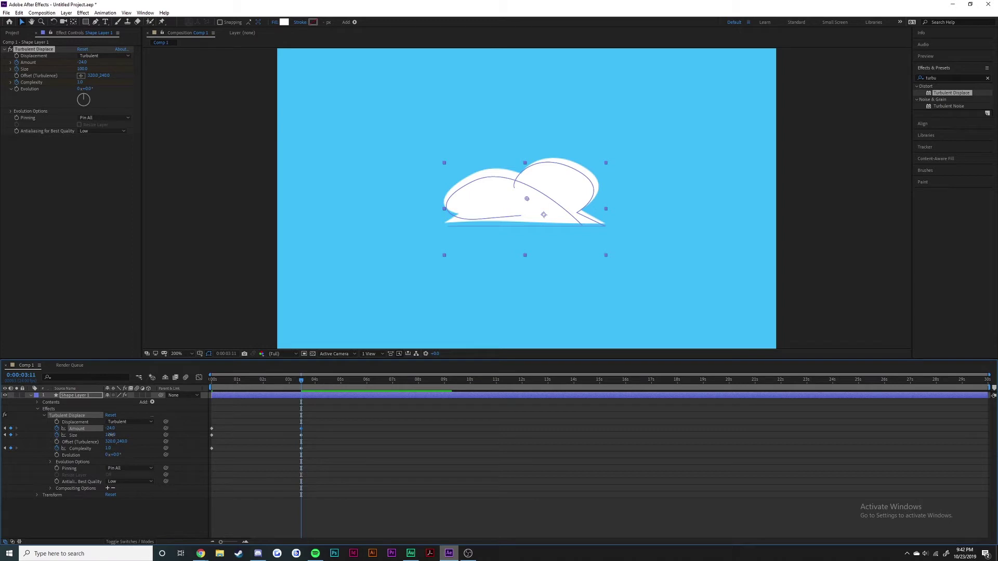
left_click_drag(111, 434, 51, 456)
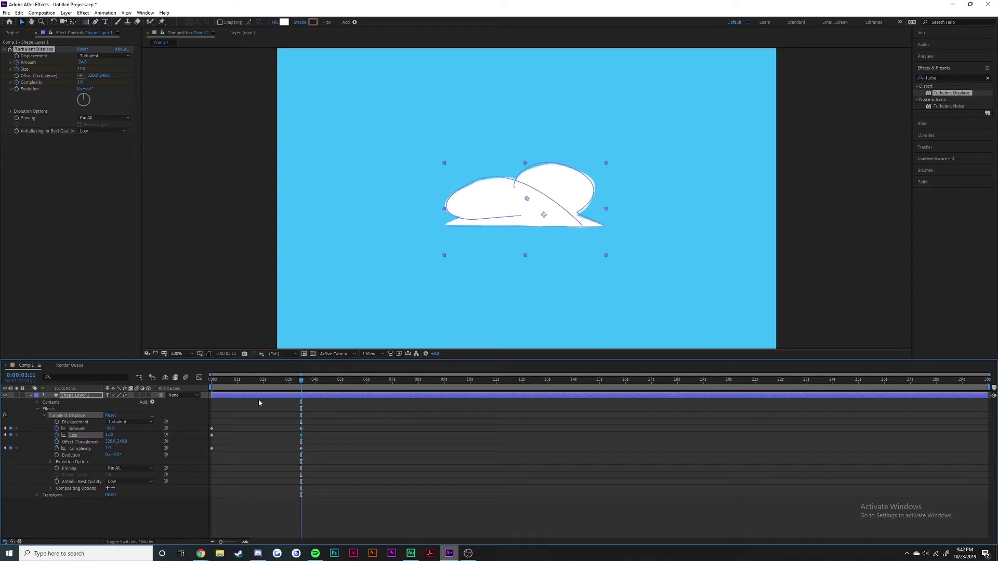
Set Complexity to about 2.2 at 0:00:03:11, then preview the cloud from 0:00
key("space")
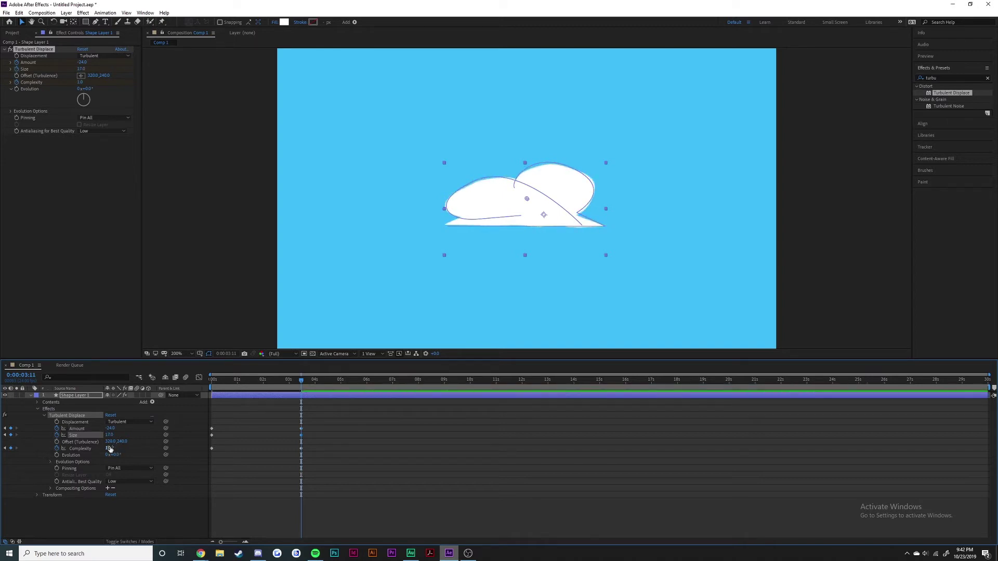
left_click_drag(110, 449, 220, 449)
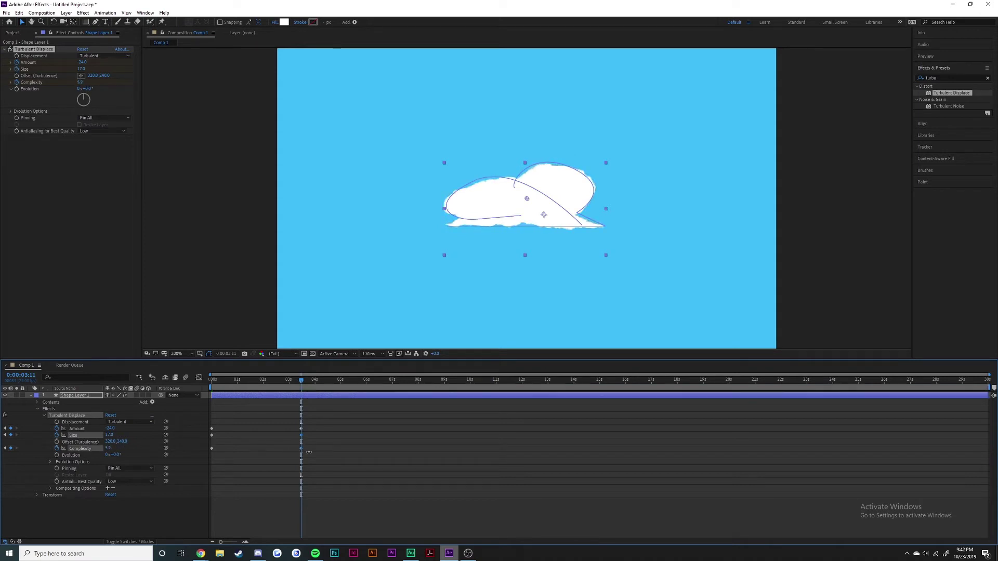
left_click_drag(154, 453, 127, 453)
left_click_drag(151, 446, 192, 446)
mouse_move(370, 447)
left_mouse_down()
mouse_move(384, 447)
mouse_move(367, 445)
left_mouse_up()
mouse_move(165, 435)
left_mouse_down()
mouse_move(130, 436)
mouse_move(147, 436)
left_mouse_up()
left_click_drag(301, 381, 188, 388)
key("space")
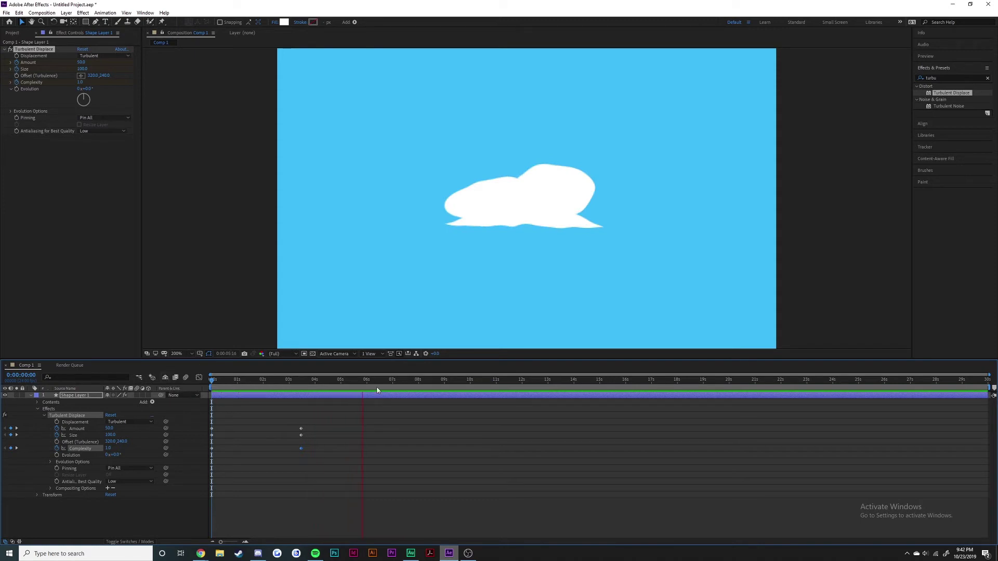
Add Amount, Size and Complexity keyframes at 0:00:07:06
key("space")
left_click_drag(365, 384, 399, 383)
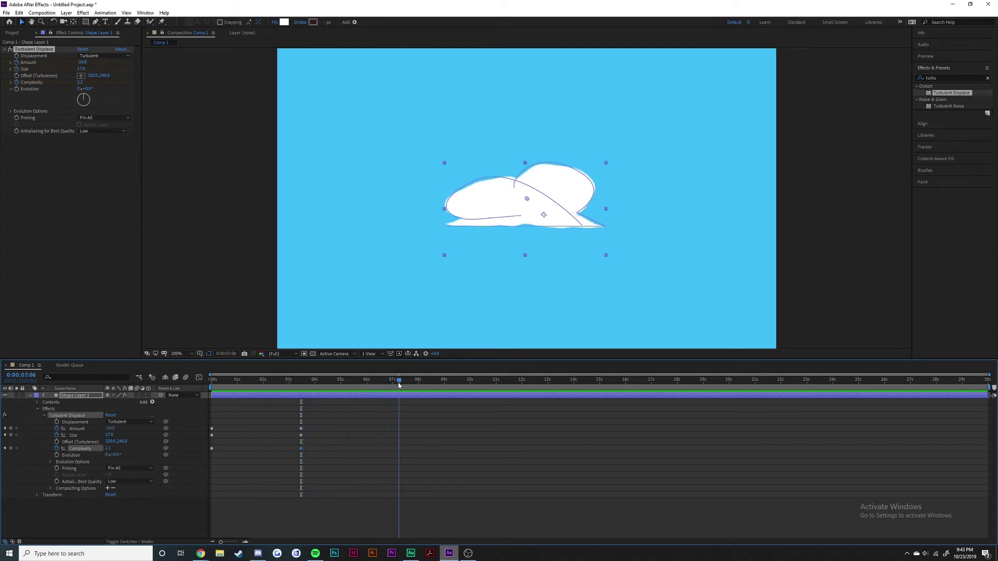
left_click(10, 429)
left_click(10, 435)
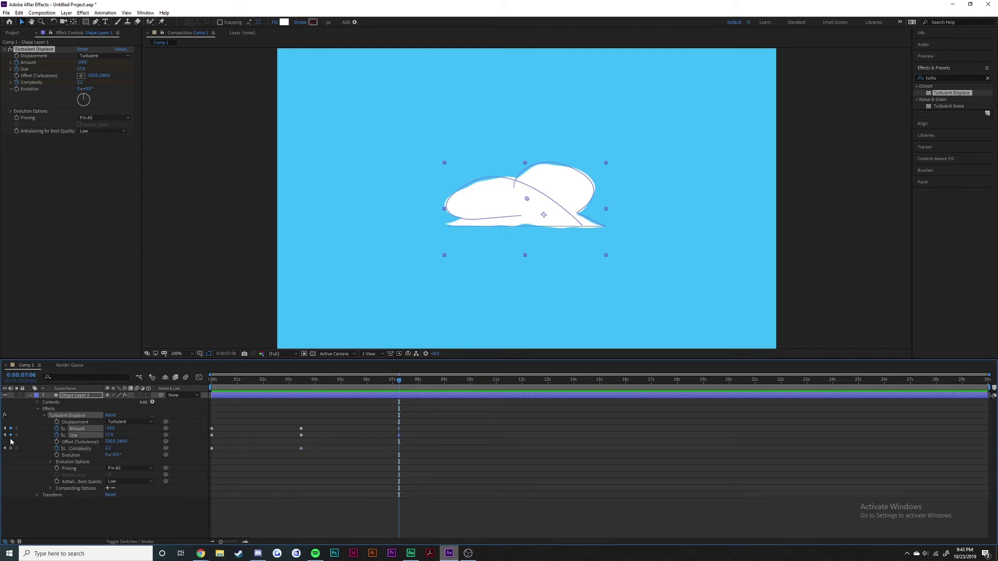
left_click(10, 448)
Change Amount at the 0:00:07:06 keyframe and preview the animation from the start
left_click_drag(109, 429, 208, 435)
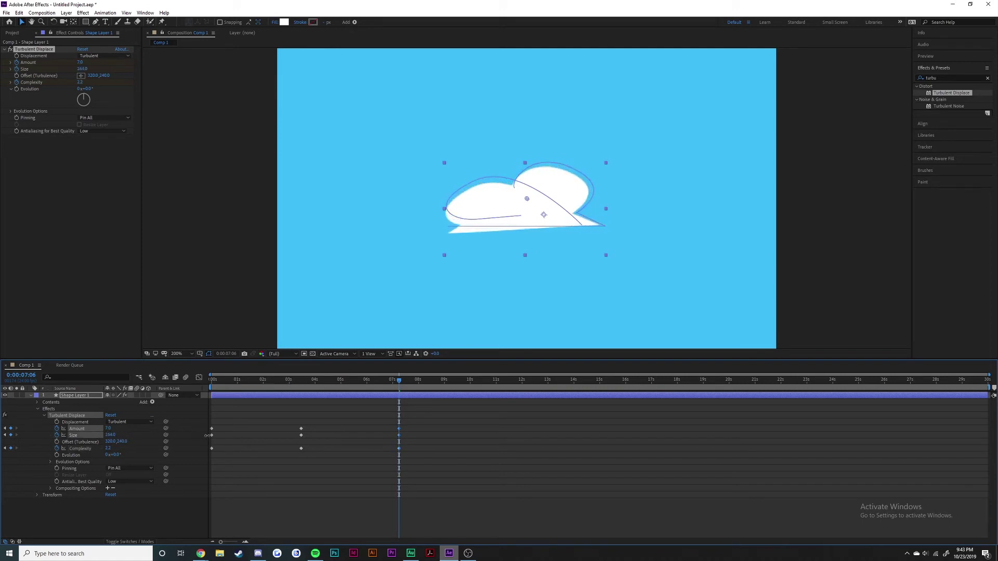
left_click_drag(113, 429, 149, 445)
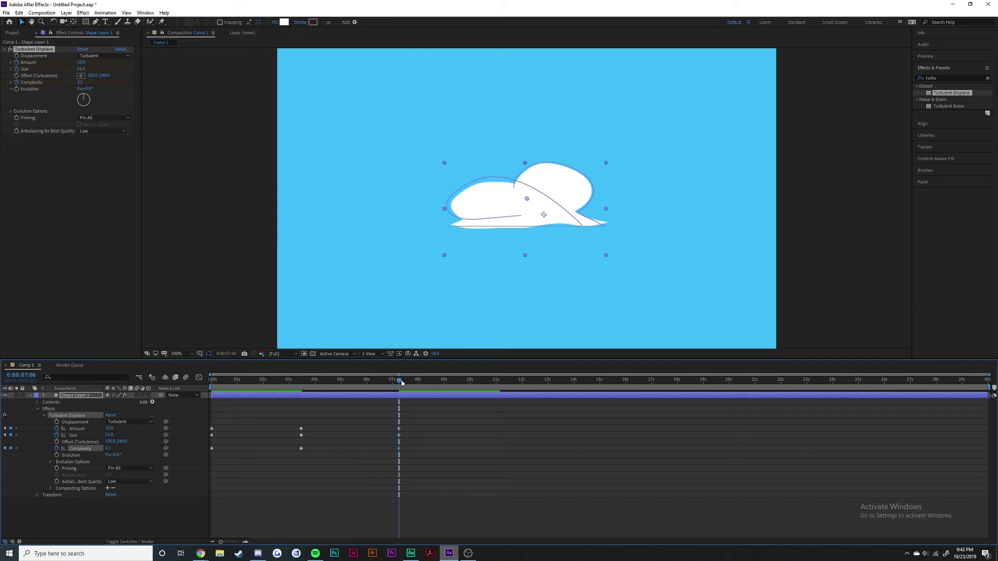
left_click_drag(399, 380, 231, 388)
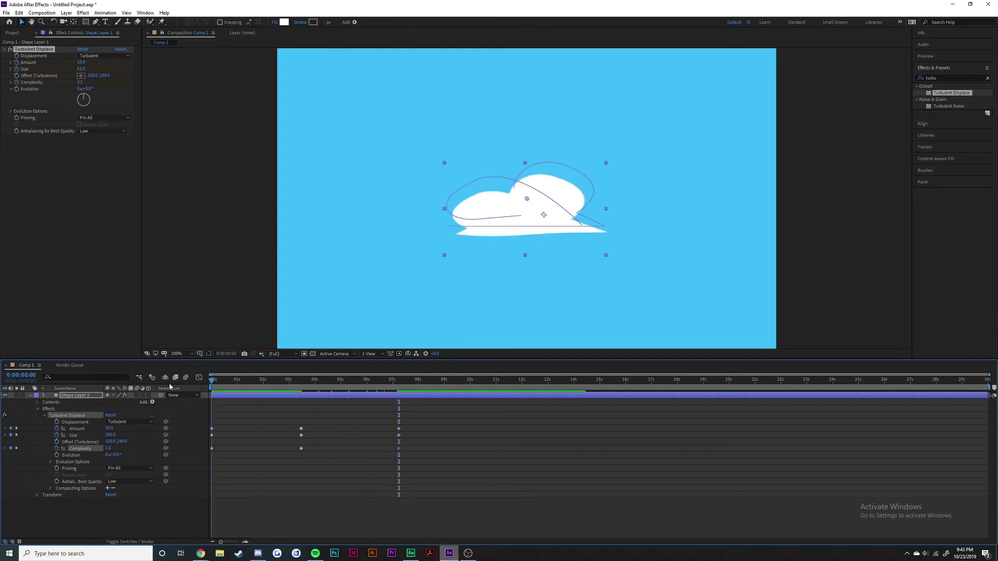
key("space")
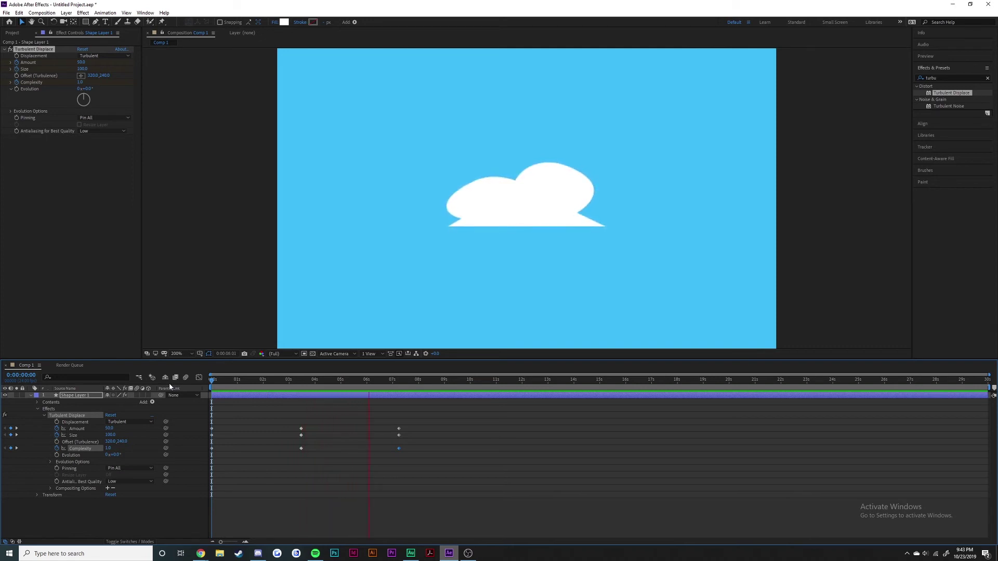
Apply Easy Ease In to all Turbulent Displace keyframes and preview the smoother warping
key("space")
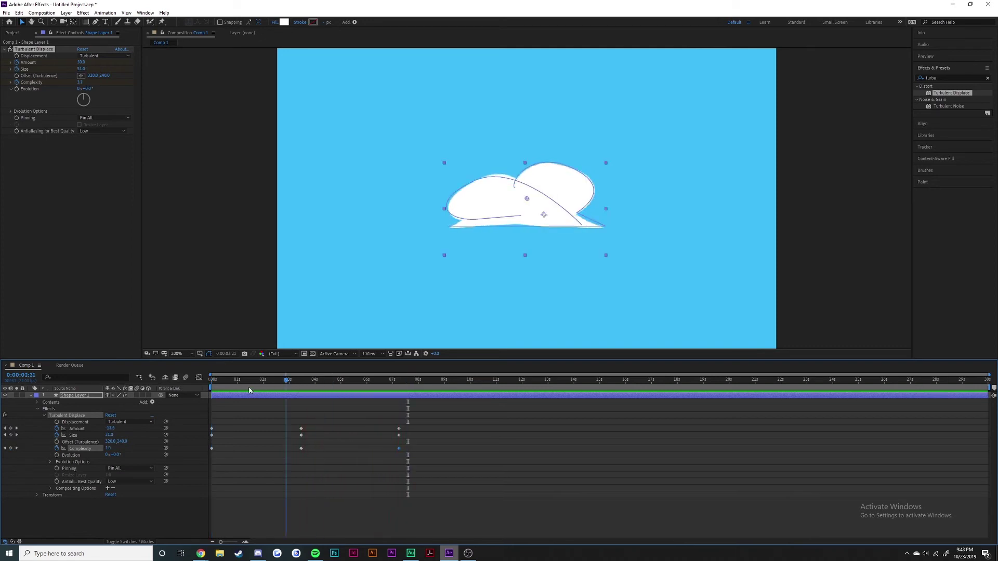
left_click(387, 460)
left_click_drag(450, 479, 196, 409)
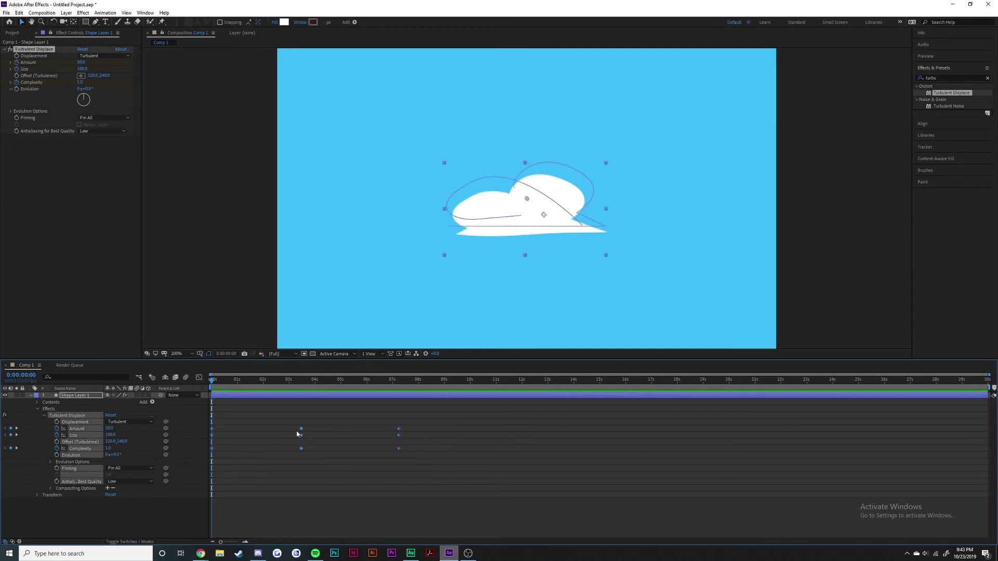
right_click(302, 430)
mouse_move(356, 523)
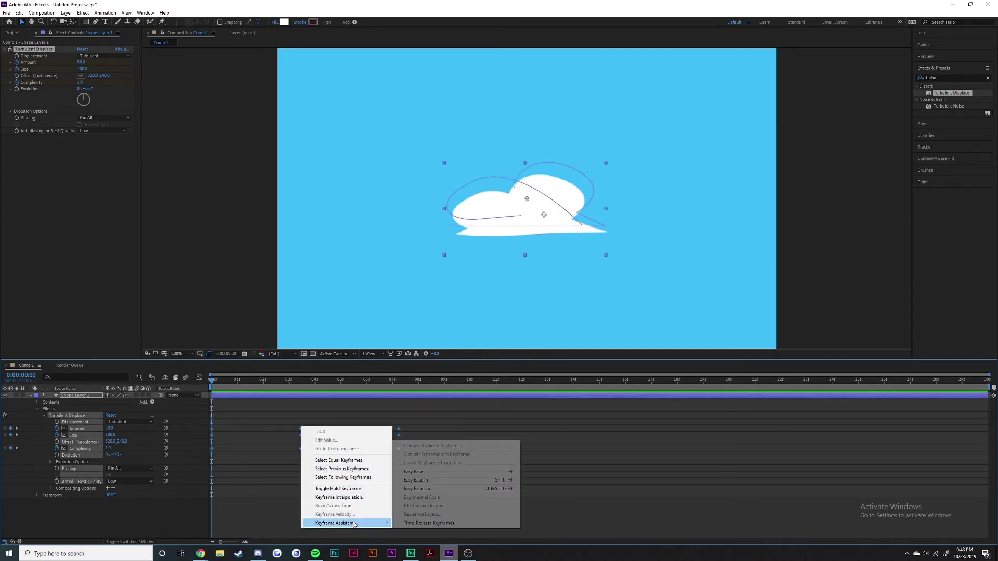
left_click(428, 482)
key("space")
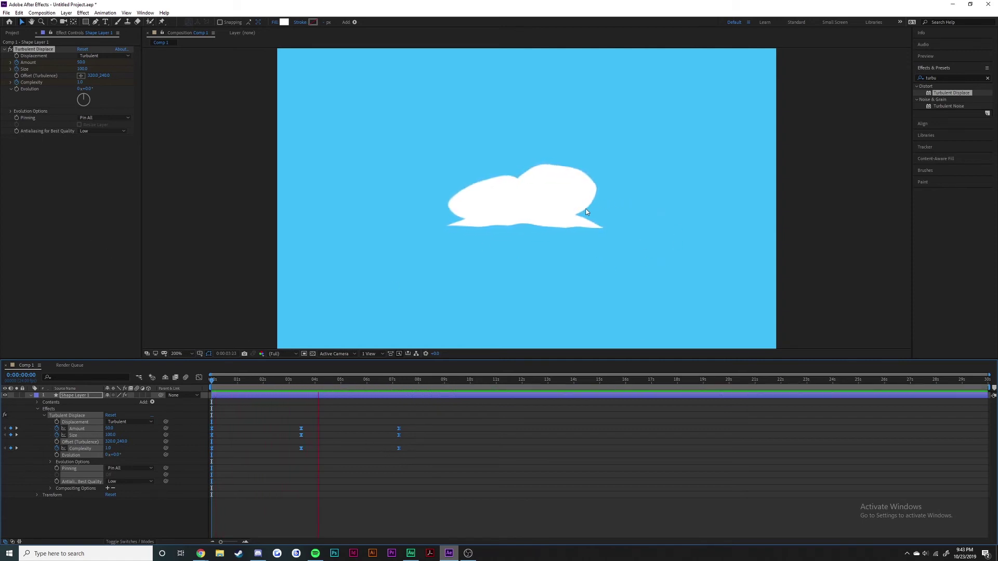
At 0:00:07:06, keyframe all Turbulent Displace properties and set Evolution to 35x+0.0°
left_click(399, 384)
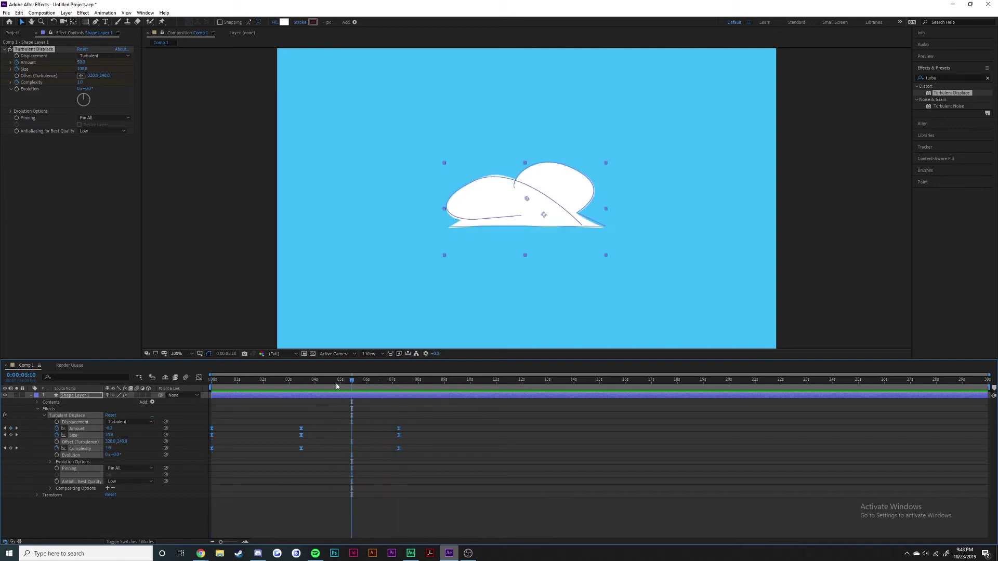
key("Home")
key("space")
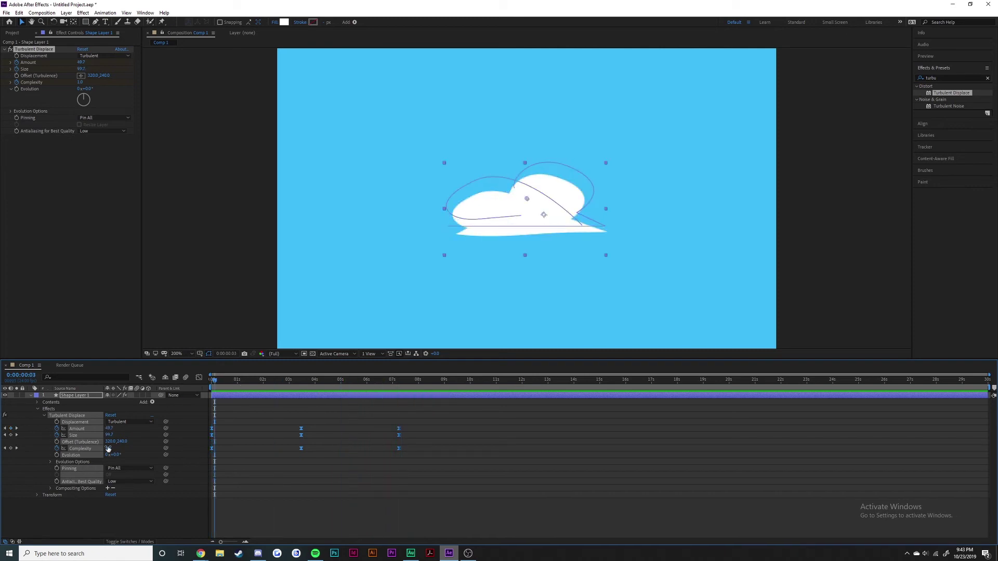
left_click(398, 380)
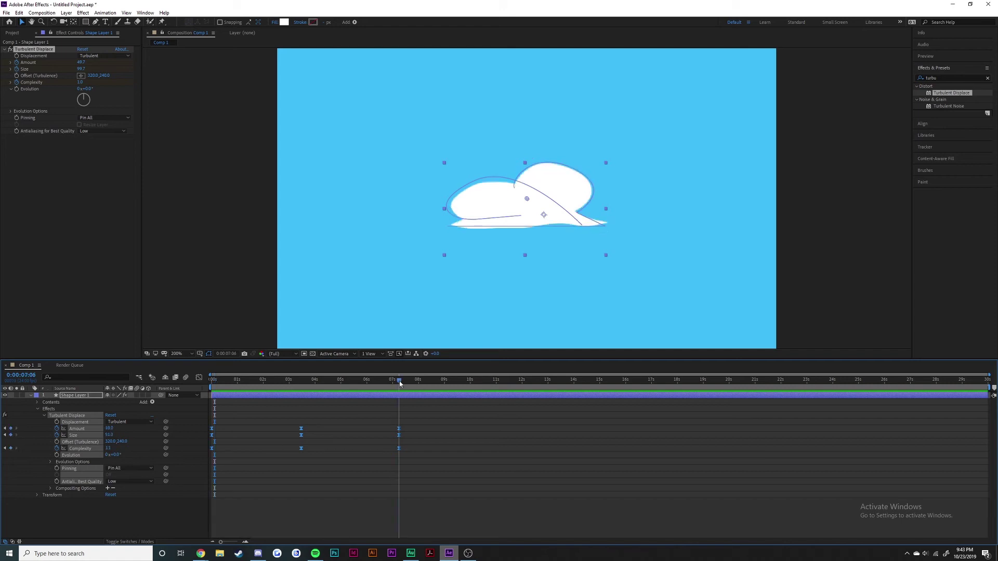
left_click(57, 455)
left_click(59, 455, "ctrl+alt")
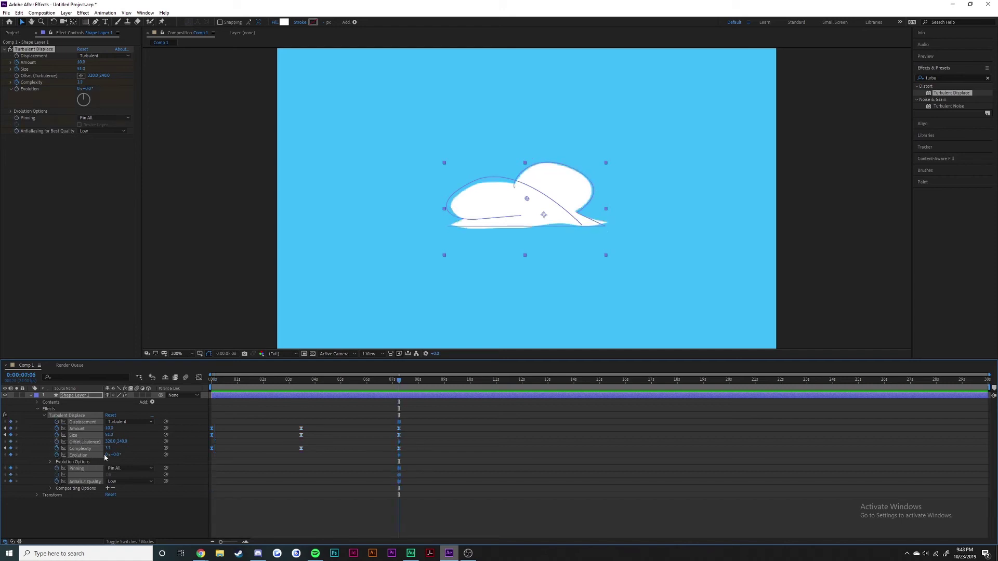
left_click_drag(107, 455, 125, 458)
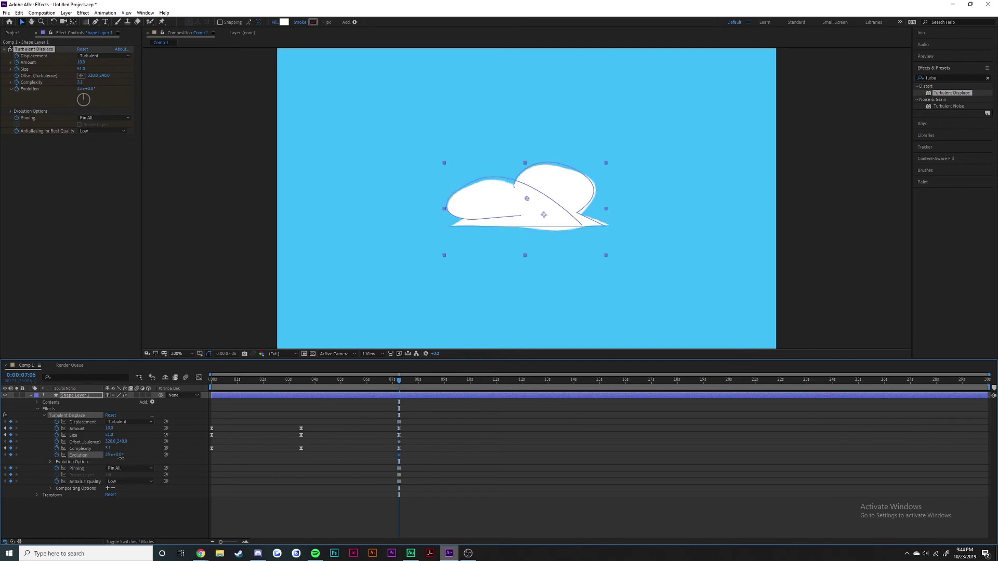
left_click_drag(426, 389, 333, 391)
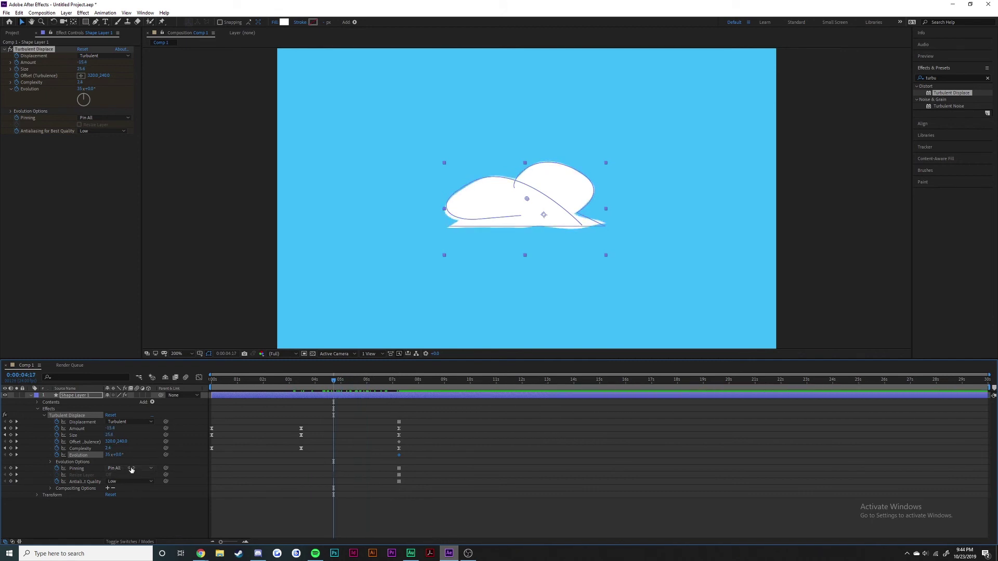
Switch Displacement to Bulge mid-animation and preview the bulging cloud
left_click(139, 422)
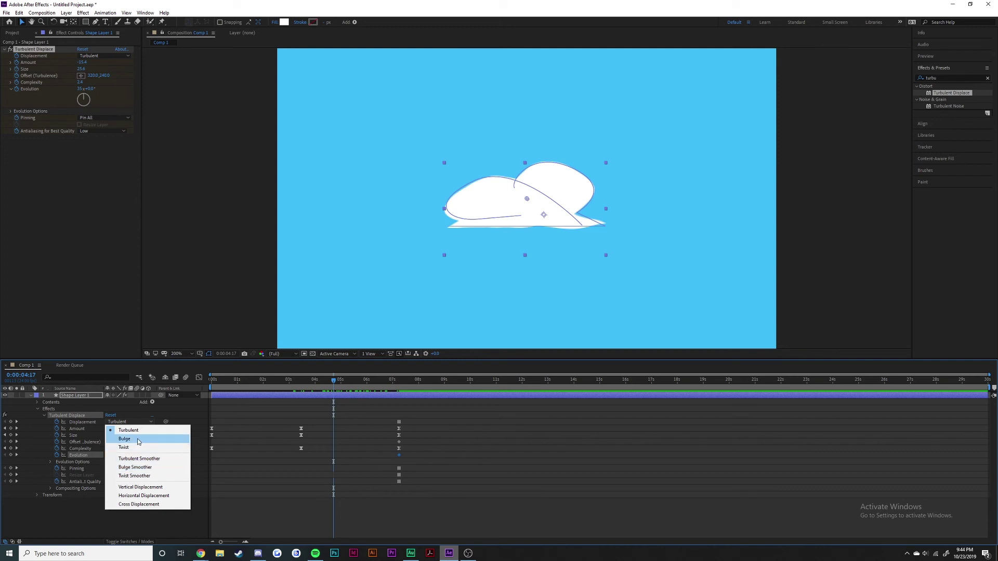
left_click(138, 439)
left_click(140, 422)
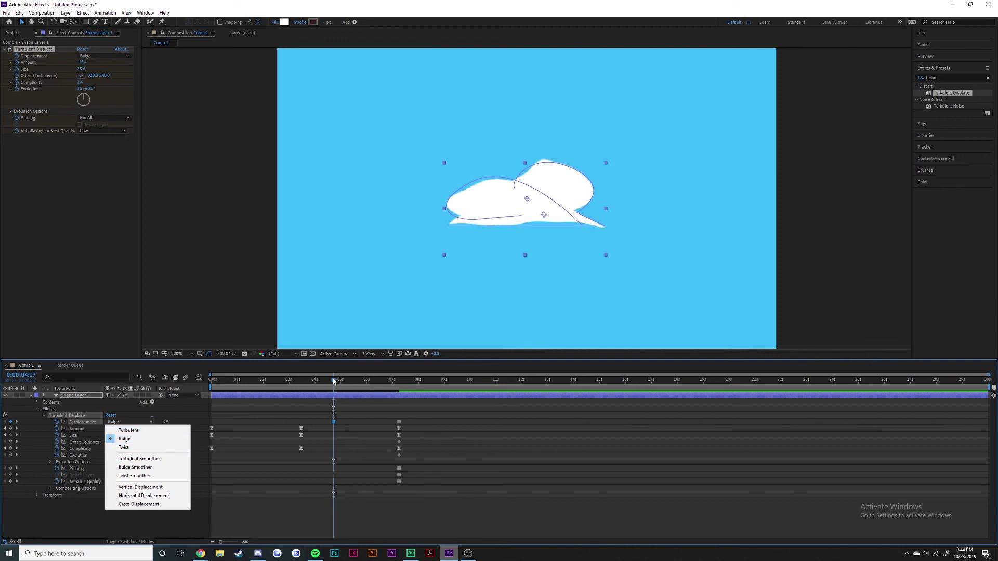
left_click_drag(334, 381, 303, 381)
key("space")
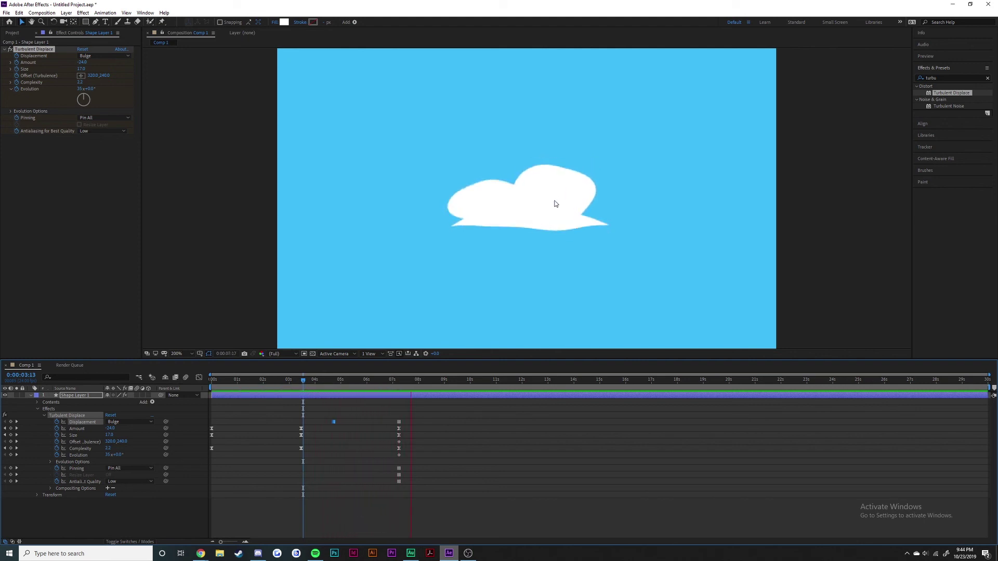
left_click_drag(421, 381, 147, 422)
Set Displacement back to Turbulent at the start and preview the finished animation
left_click(147, 422)
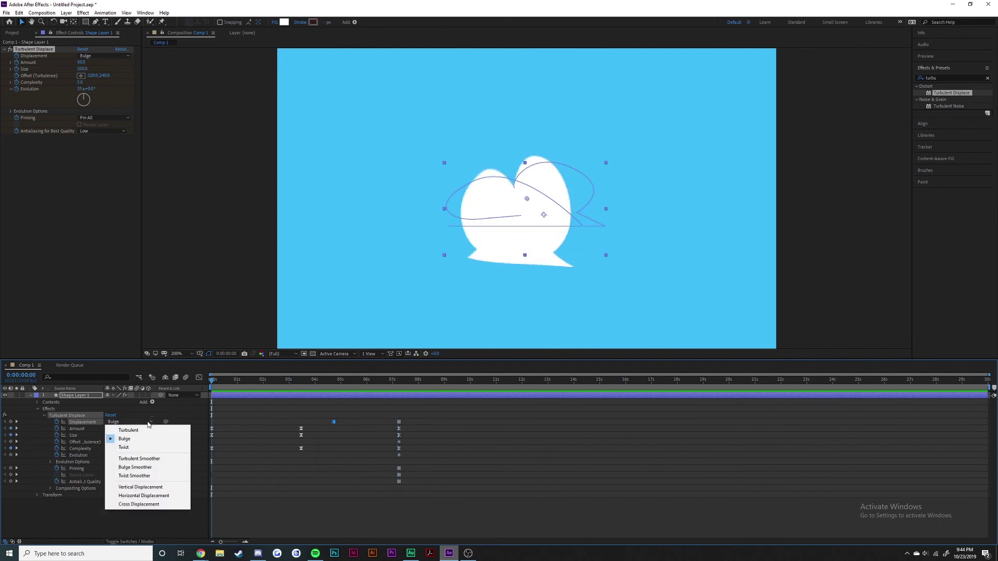
left_click(129, 430)
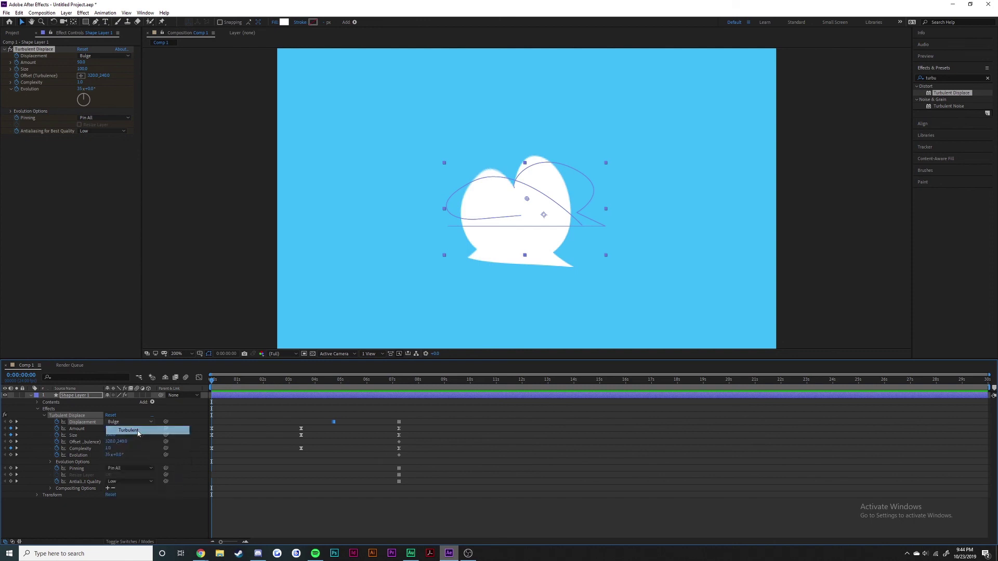
mouse_move(213, 381)
left_mouse_down()
mouse_move(416, 389)
mouse_move(213, 386)
left_mouse_up()
key("space")
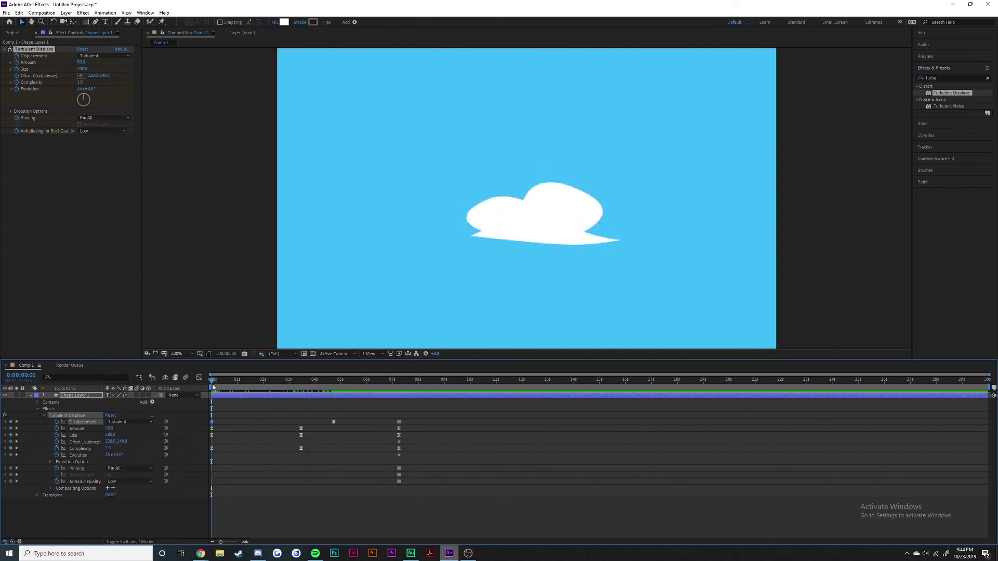